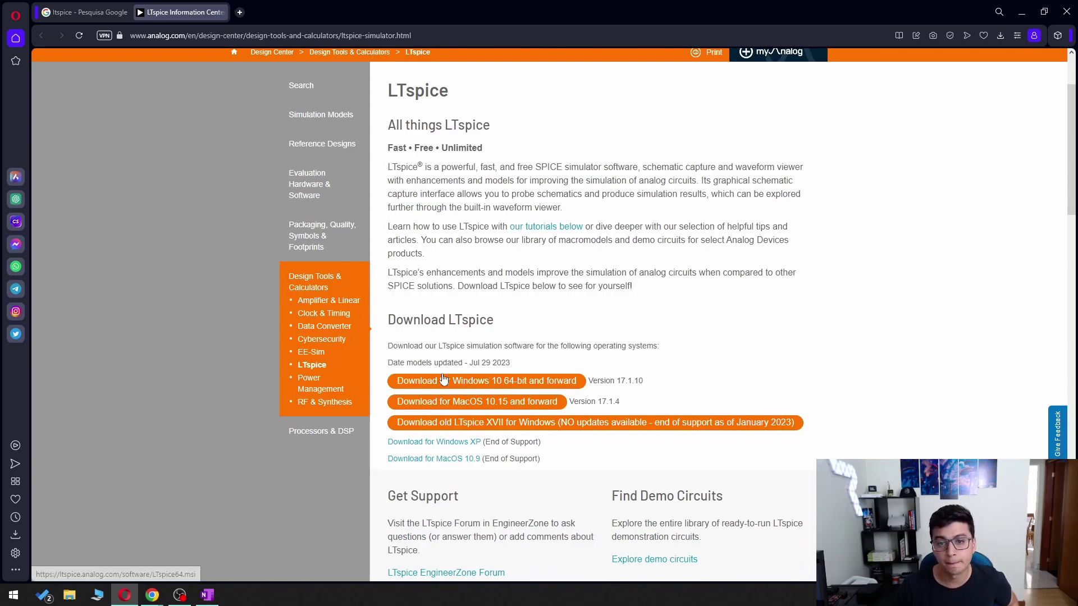
Look through the instructional videos, tips and articles offered on the LTspice page.
{"action": "scroll", "coordinate": [287, 292], "scroll_direction": "down", "scroll_amount": 6}
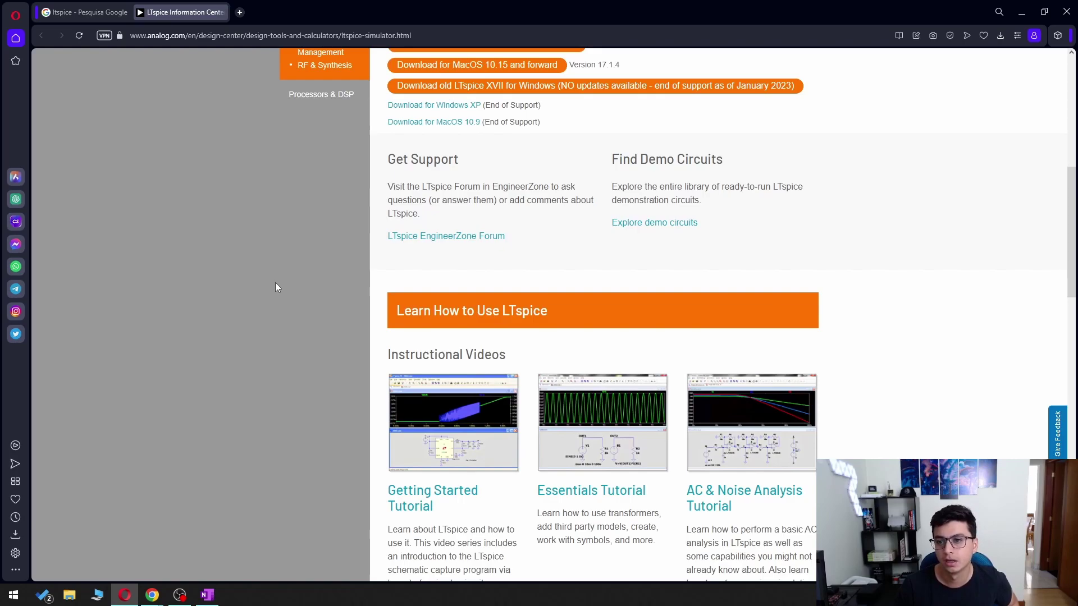
{"action": "scroll", "coordinate": [277, 284], "scroll_direction": "down", "scroll_amount": 2}
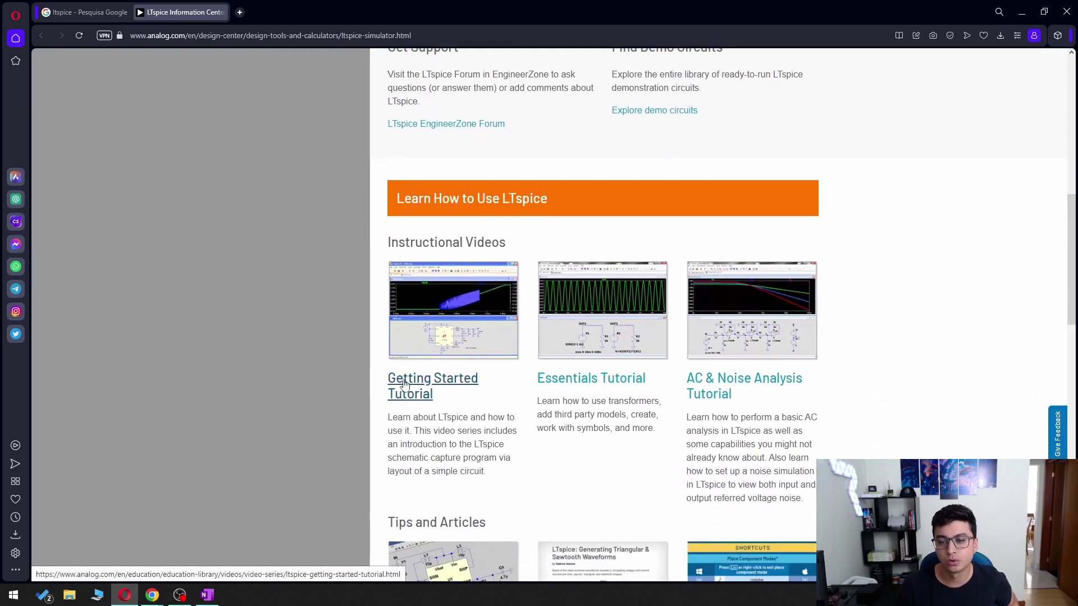
{"action": "scroll", "coordinate": [393, 382], "scroll_direction": "down", "scroll_amount": 2}
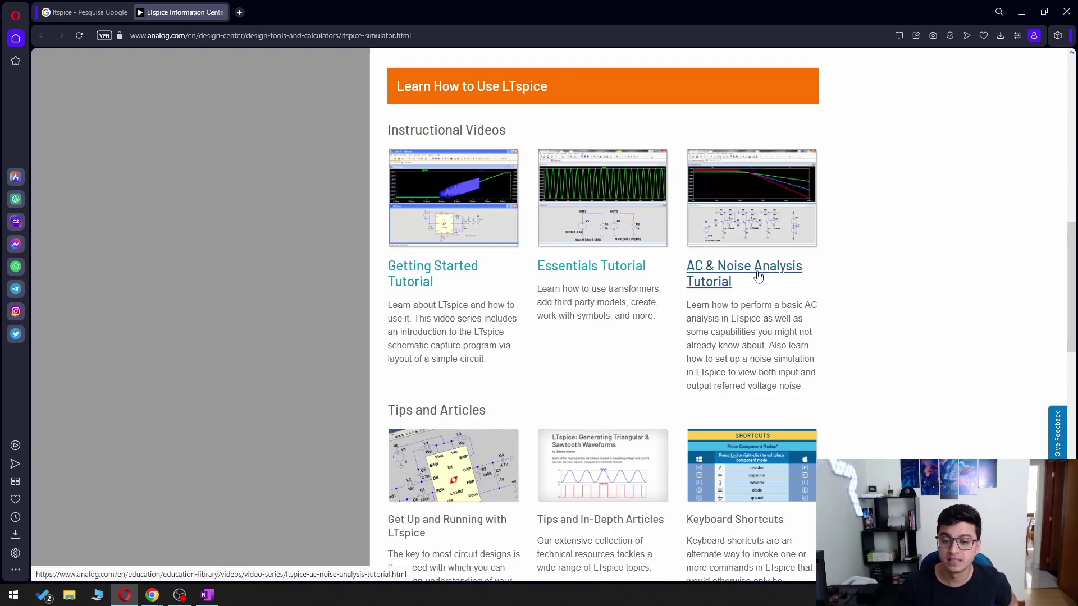
{"action": "scroll", "coordinate": [251, 399], "scroll_direction": "down", "scroll_amount": 2}
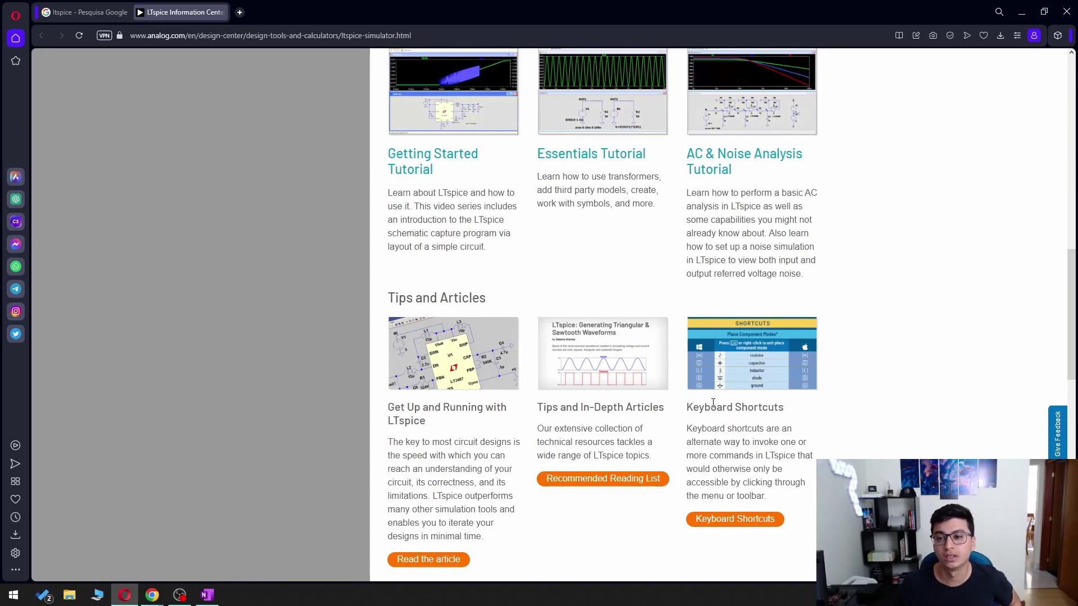
{"action": "scroll", "coordinate": [337, 321], "scroll_direction": "up", "scroll_amount": 15}
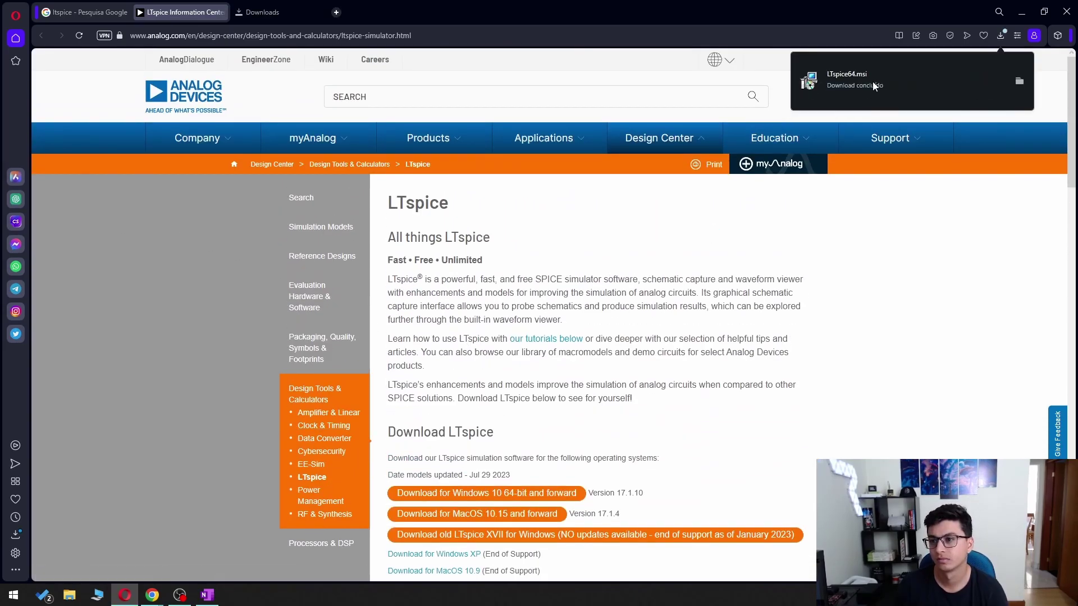
Run the downloaded LTspice64.msi installer and install LTspice for everybody (all users).
{"action": "left_click", "coordinate": [877, 80]}
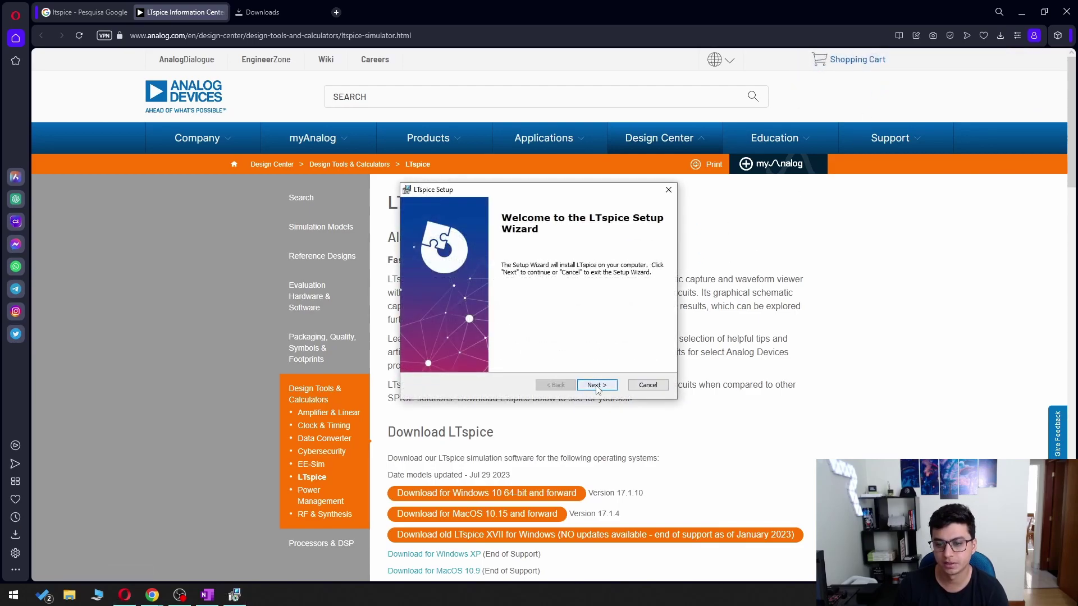
{"action": "left_click", "coordinate": [595, 385]}
{"action": "left_click", "coordinate": [448, 344]}
{"action": "left_click", "coordinate": [604, 387]}
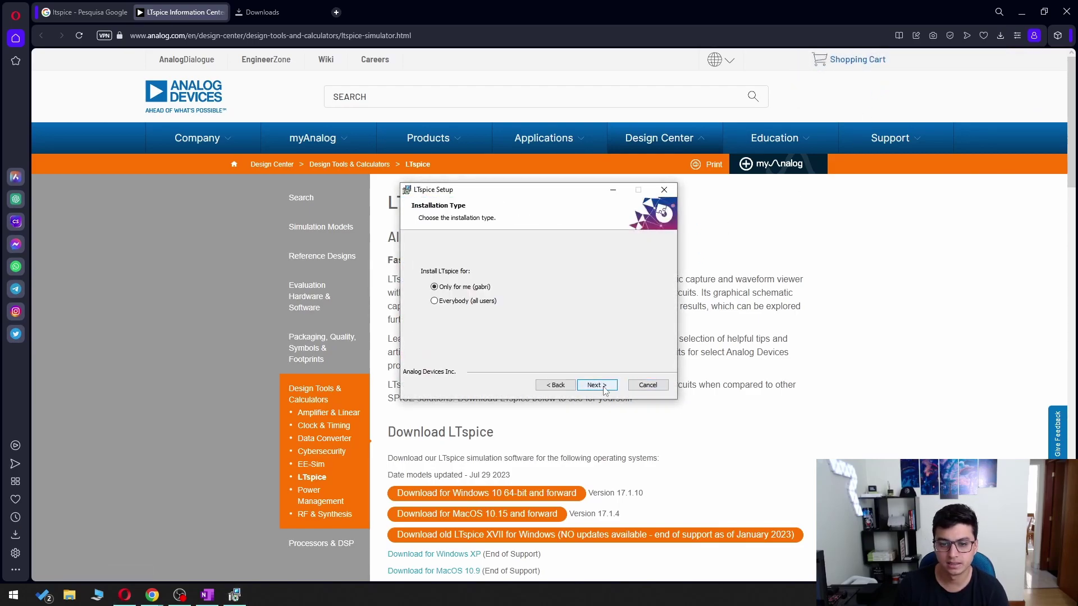
{"action": "left_click", "coordinate": [467, 301]}
{"action": "left_click", "coordinate": [598, 386]}
{"action": "left_click", "coordinate": [600, 387]}
{"action": "left_click", "coordinate": [605, 388]}
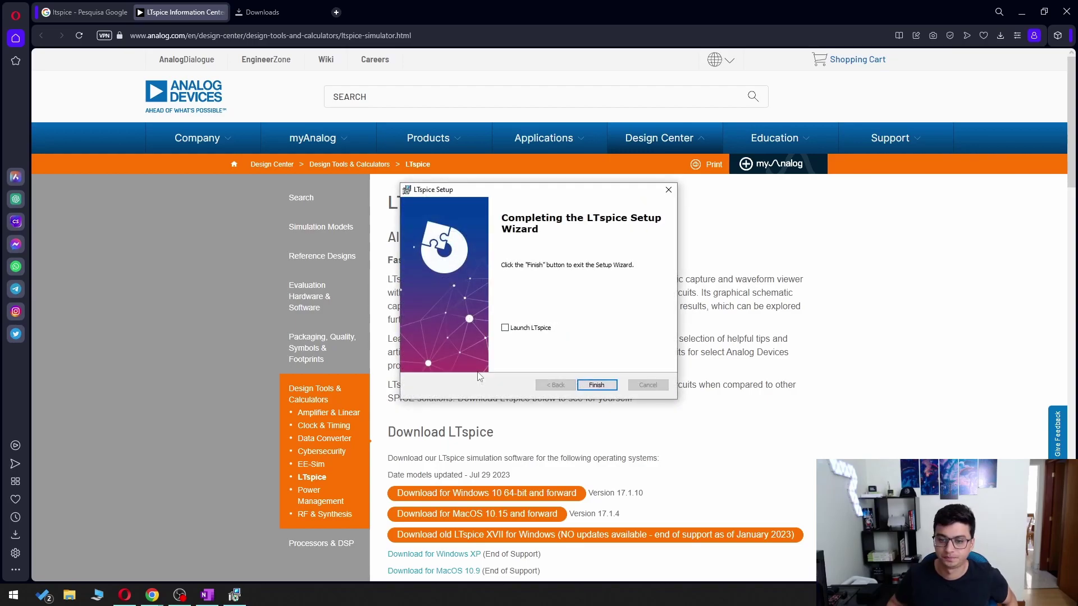
Finish the setup with Launch LTspice enabled, then dismiss the welcome notice and create a new blank schematic.
{"action": "left_click", "coordinate": [505, 329]}
{"action": "left_click", "coordinate": [606, 388]}
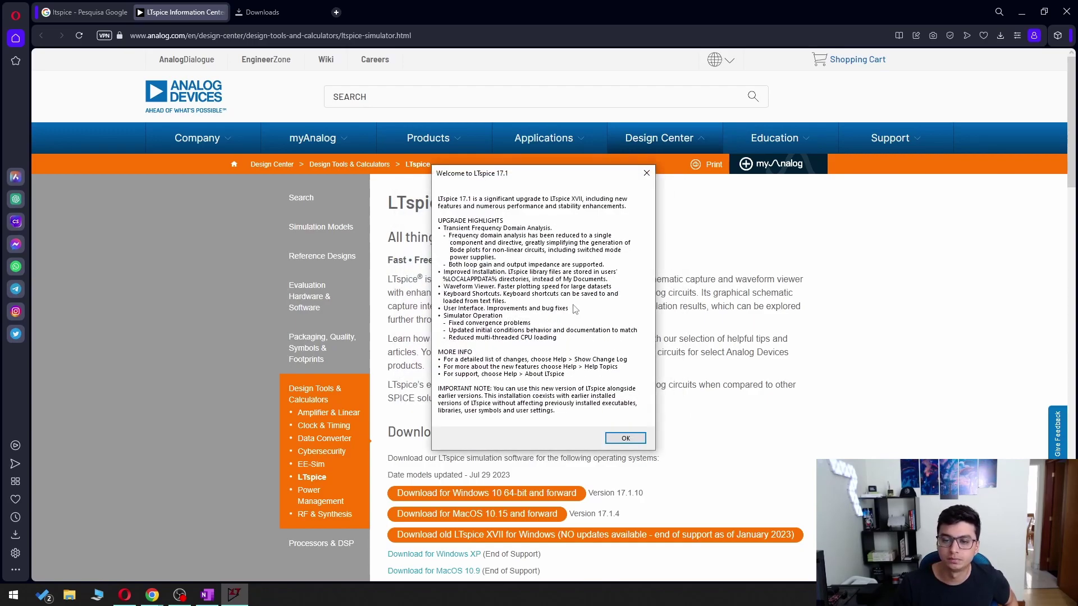
{"action": "left_click", "coordinate": [625, 440]}
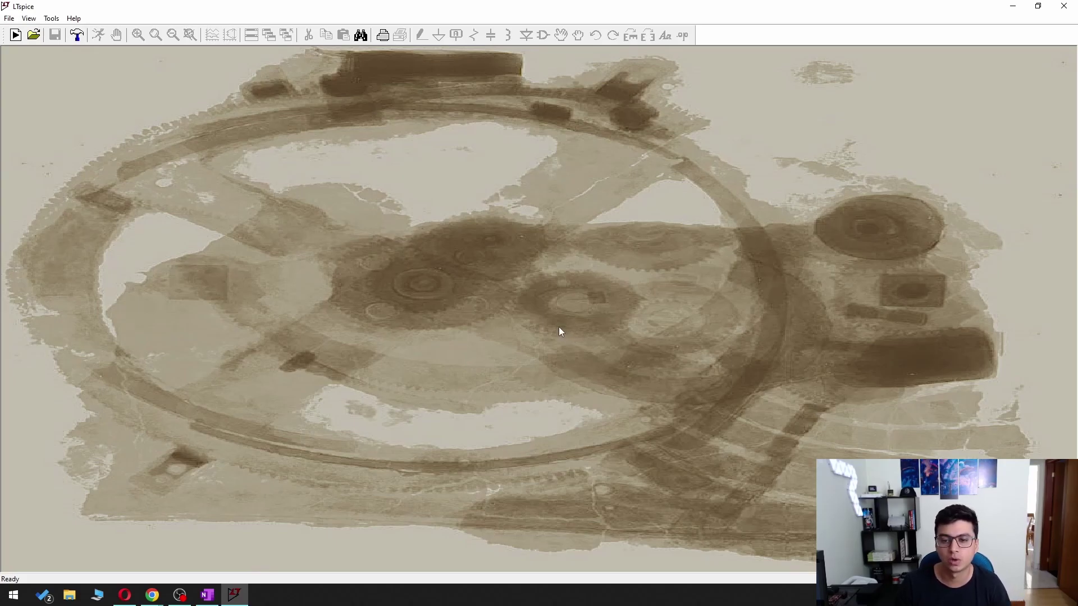
{"action": "left_click", "coordinate": [15, 36]}
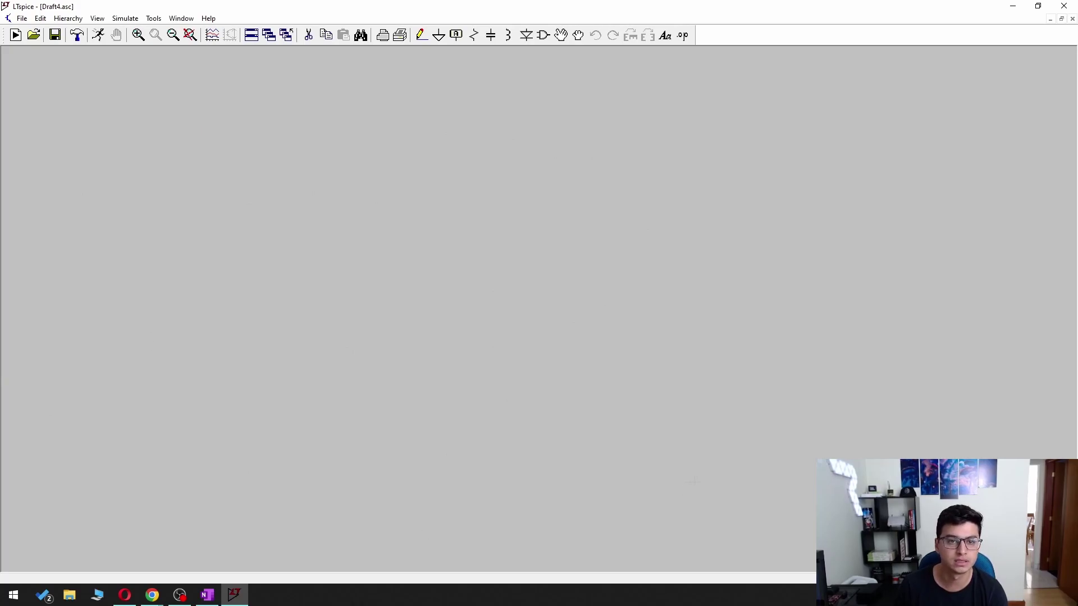
Set the schematic background colour to white, with red, green and blue at 255, and dismiss the cursor notice.
{"action": "left_click", "coordinate": [126, 20]}
{"action": "left_click", "coordinate": [154, 18]}
{"action": "left_click", "coordinate": [153, 19]}
{"action": "left_click", "coordinate": [153, 18]}
{"action": "left_click", "coordinate": [185, 79]}
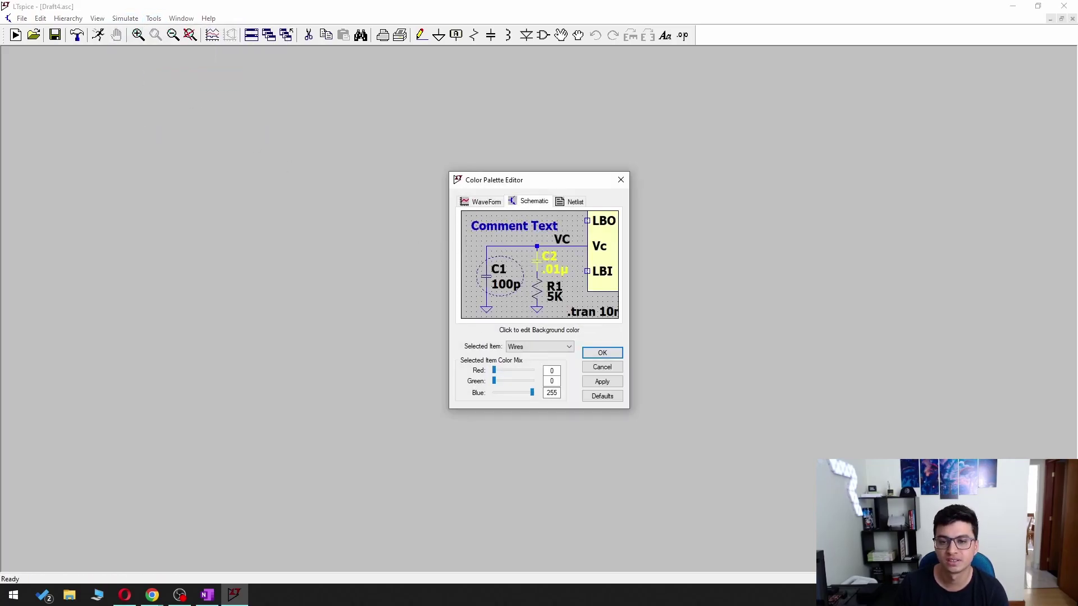
{"action": "left_click", "coordinate": [481, 247]}
{"action": "left_click_drag", "start_coordinate": [525, 375], "coordinate": [534, 382]}
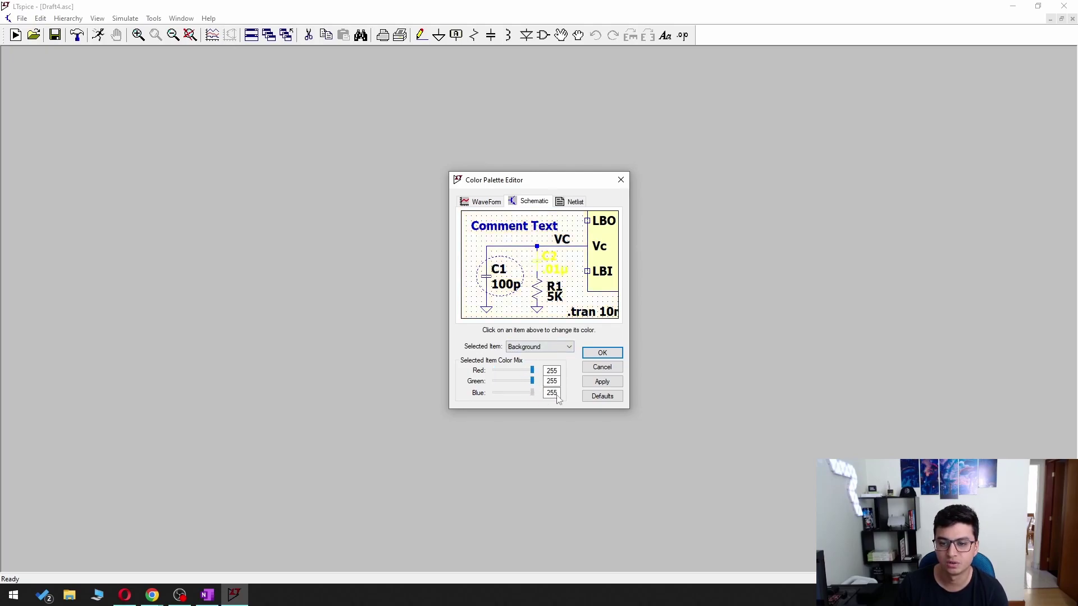
{"action": "left_click", "coordinate": [602, 381]}
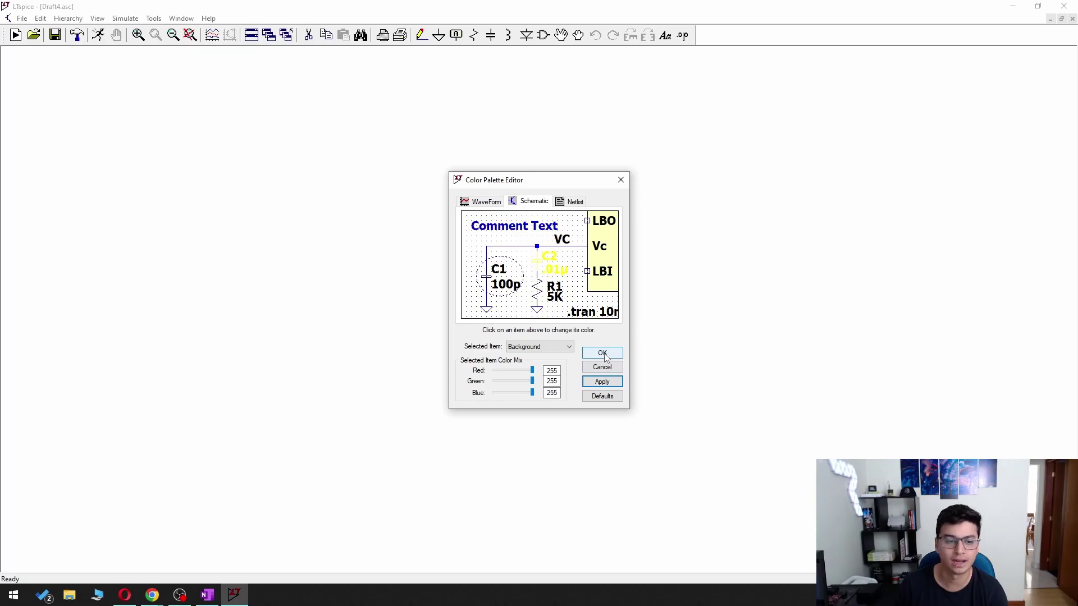
{"action": "left_click", "coordinate": [605, 357]}
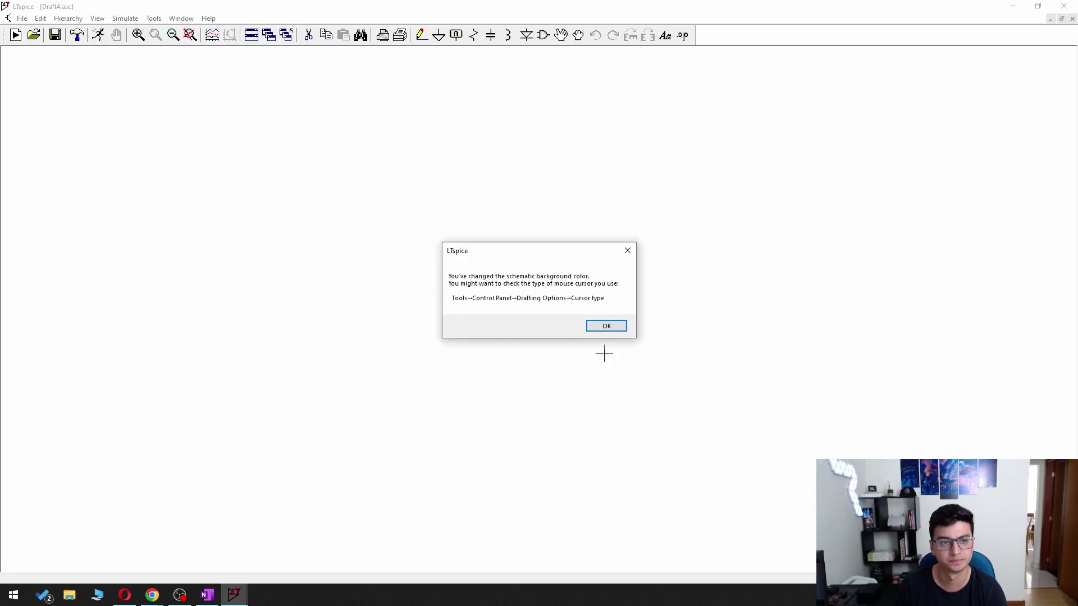
{"action": "left_click", "coordinate": [604, 325]}
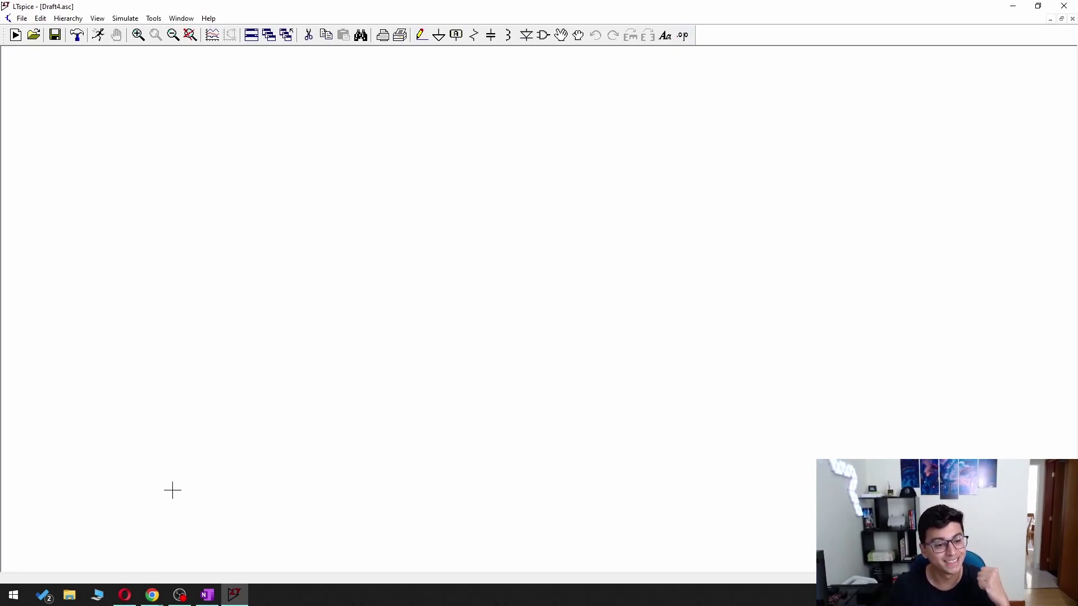
Switch to the Opera browser, open the LTspice Keyboard Shortcuts PDF and read its component, editing and zoom shortcuts.
{"action": "left_click", "coordinate": [125, 595]}
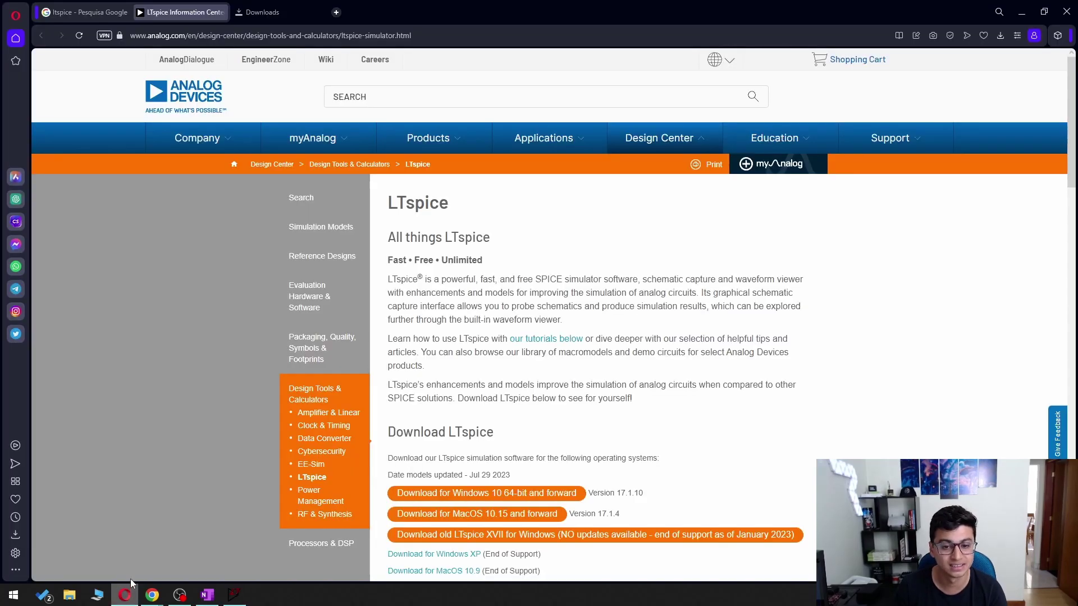
{"action": "scroll", "coordinate": [516, 403], "scroll_direction": "down", "scroll_amount": 15}
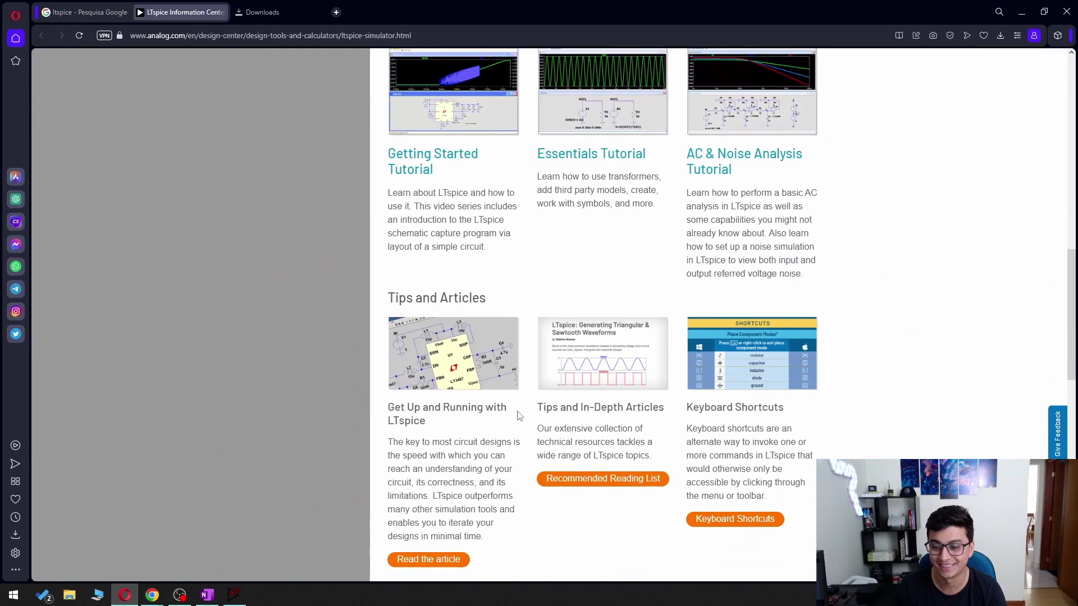
{"action": "middle_click", "coordinate": [739, 519]}
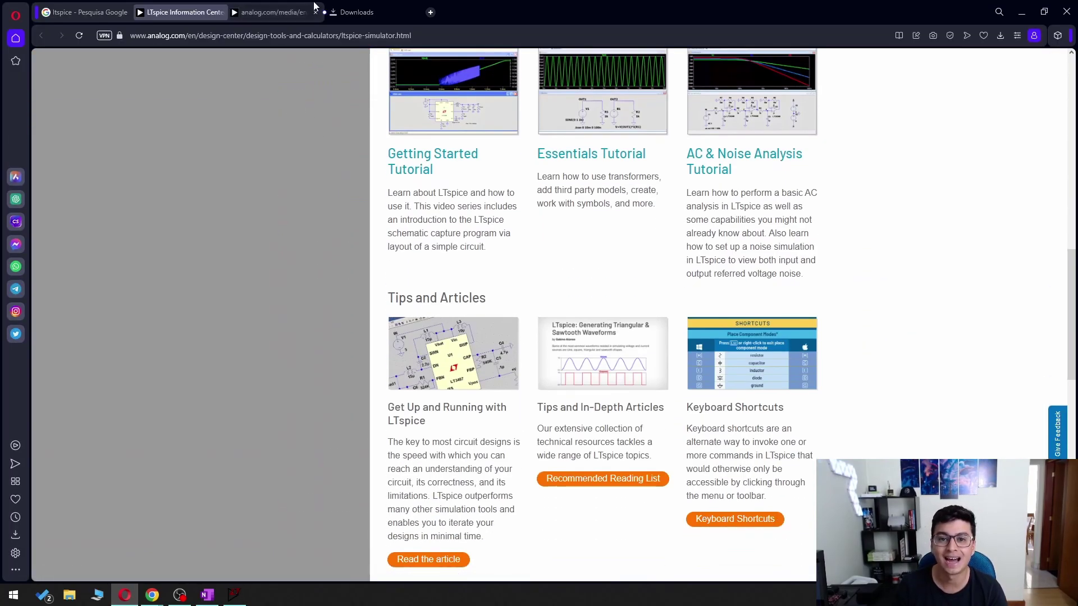
{"action": "left_click", "coordinate": [252, 10]}
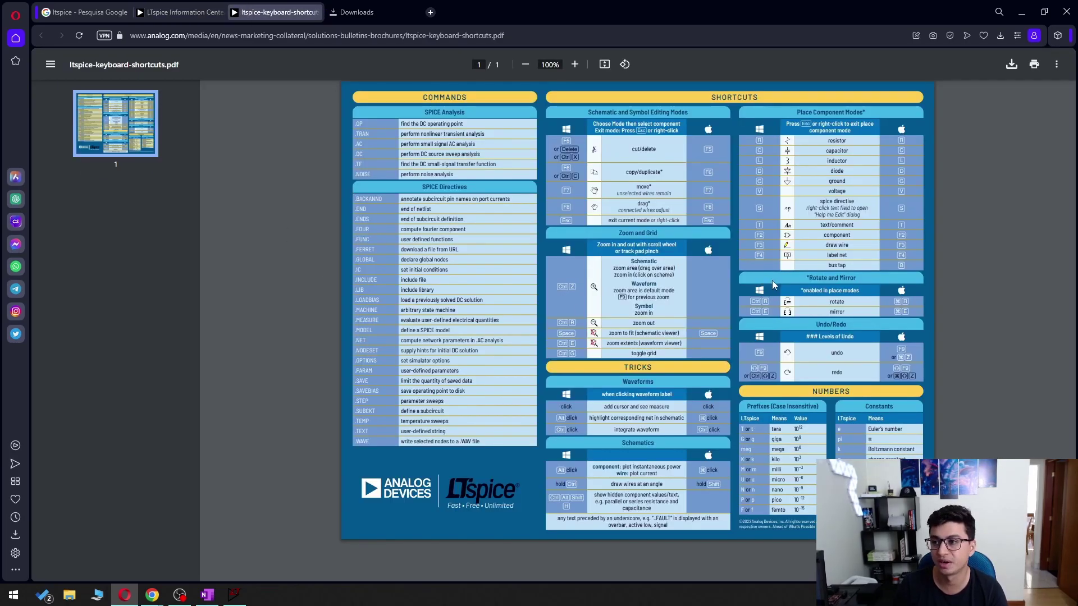
{"action": "scroll", "coordinate": [778, 345], "scroll_direction": "up", "scroll_amount": 3, "text": "ctrl"}
{"action": "scroll", "coordinate": [778, 345], "scroll_direction": "down", "scroll_amount": 3, "text": "ctrl"}
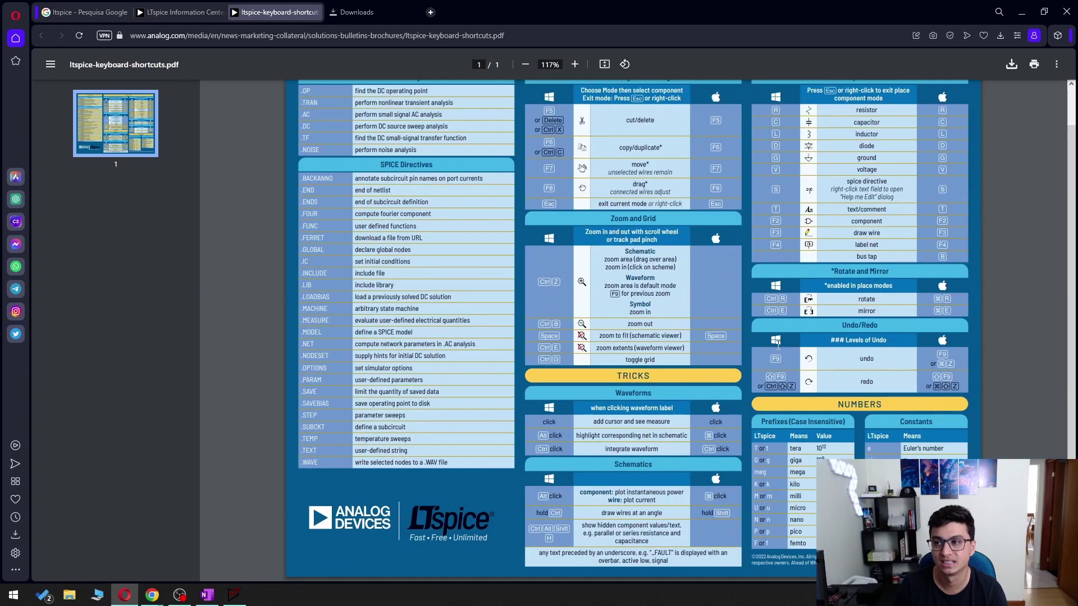
{"action": "scroll", "coordinate": [505, 253], "scroll_direction": "up", "scroll_amount": 2, "text": "ctrl"}
{"action": "scroll", "coordinate": [454, 171], "scroll_direction": "up", "scroll_amount": 3}
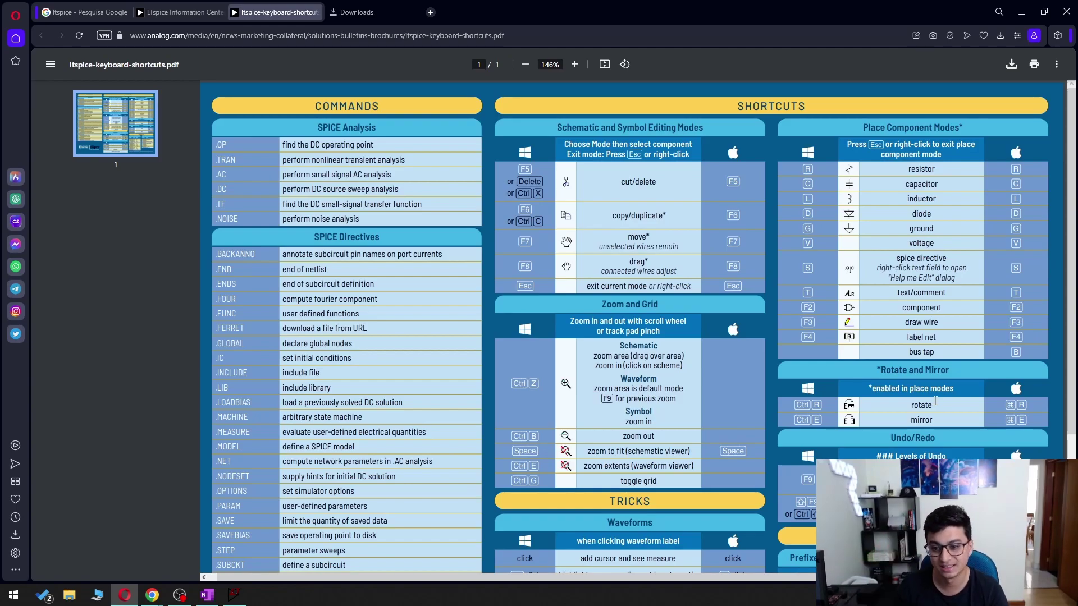
{"action": "scroll", "coordinate": [678, 386], "scroll_direction": "down", "scroll_amount": 2}
{"action": "scroll", "coordinate": [678, 387], "scroll_direction": "down", "scroll_amount": 1}
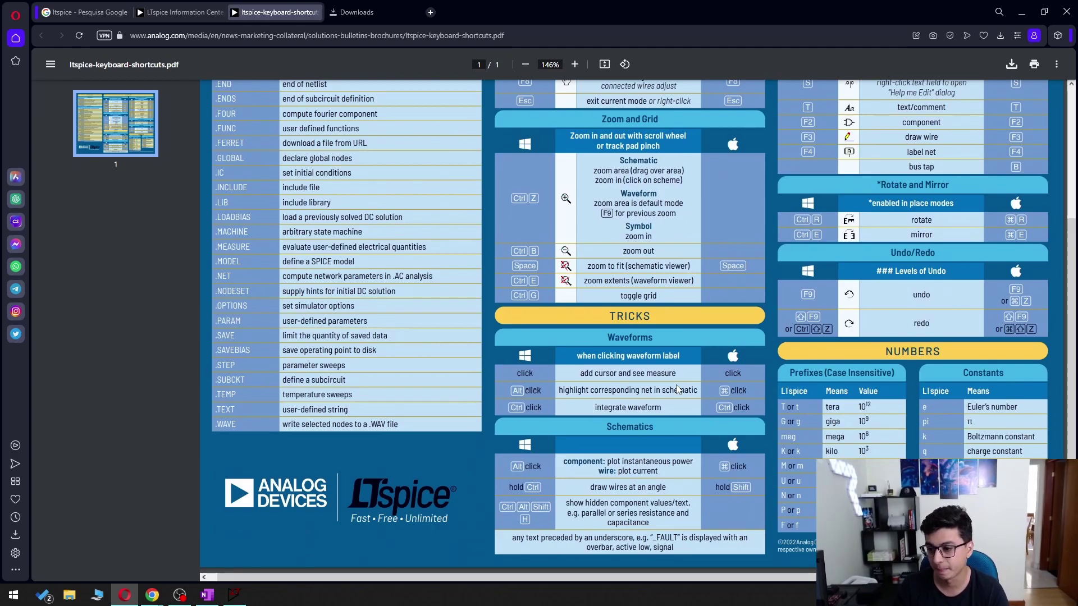
Switch back to LTspice and place one voltage source on the blank schematic.
{"action": "left_click", "coordinate": [234, 595]}
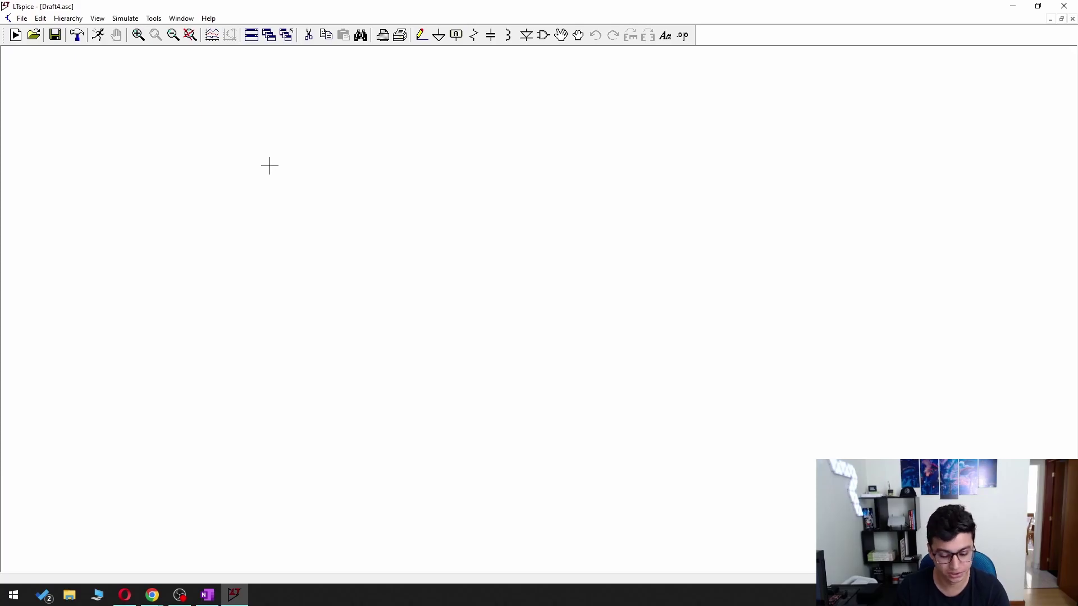
{"action": "key", "text": "F2"}
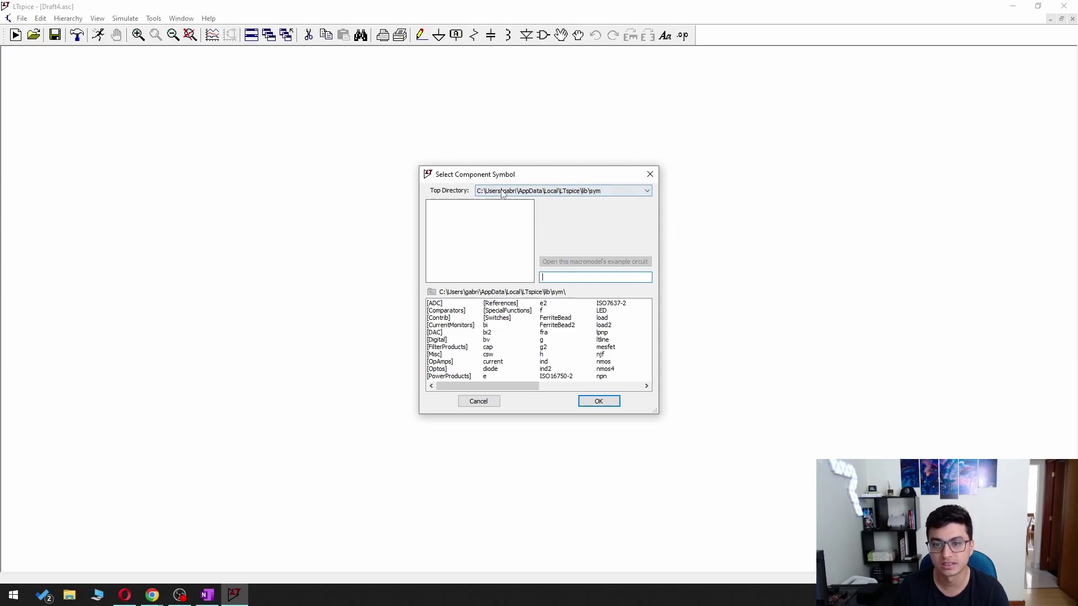
{"action": "left_click", "coordinate": [650, 174]}
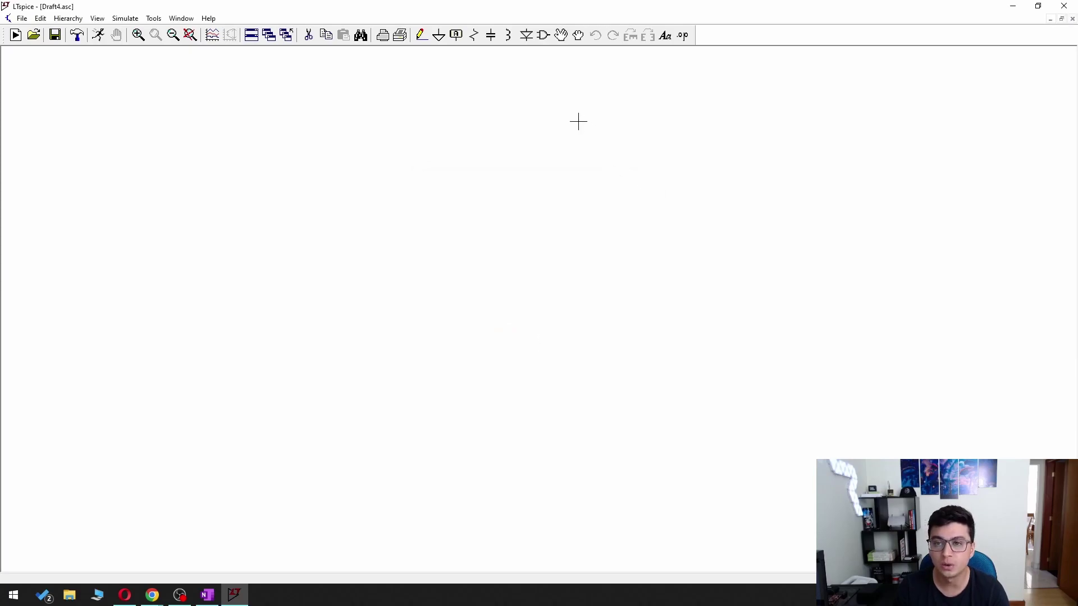
{"action": "left_click", "coordinate": [547, 40]}
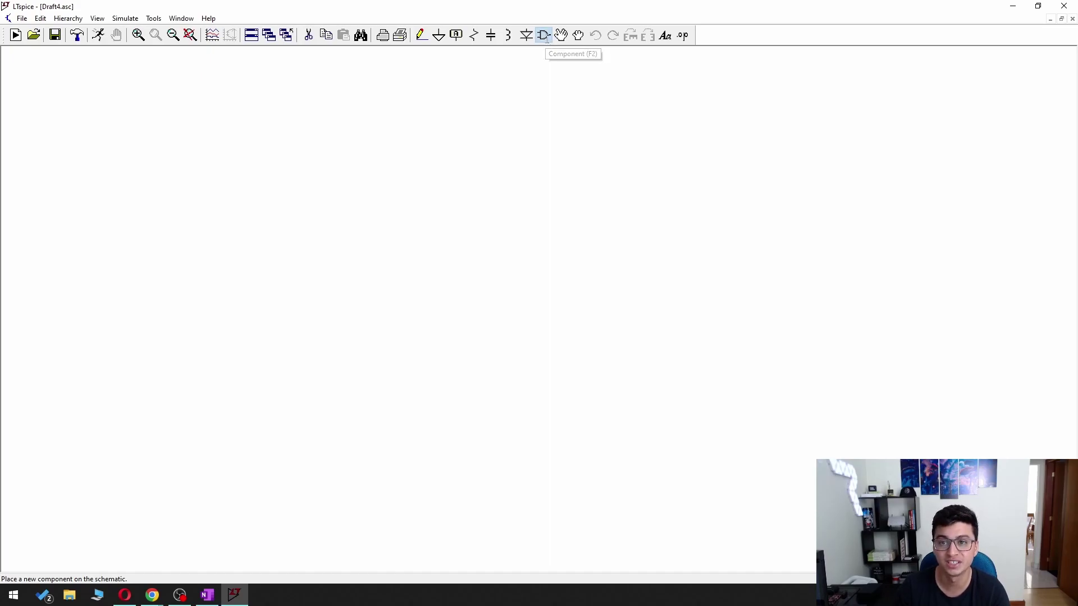
{"action": "left_click_drag", "start_coordinate": [464, 177], "coordinate": [130, 136]}
{"action": "mouse_move", "coordinate": [118, 345]}
{"action": "left_mouse_down"}
{"action": "mouse_move", "coordinate": [224, 348]}
{"action": "mouse_move", "coordinate": [102, 349]}
{"action": "left_mouse_up"}
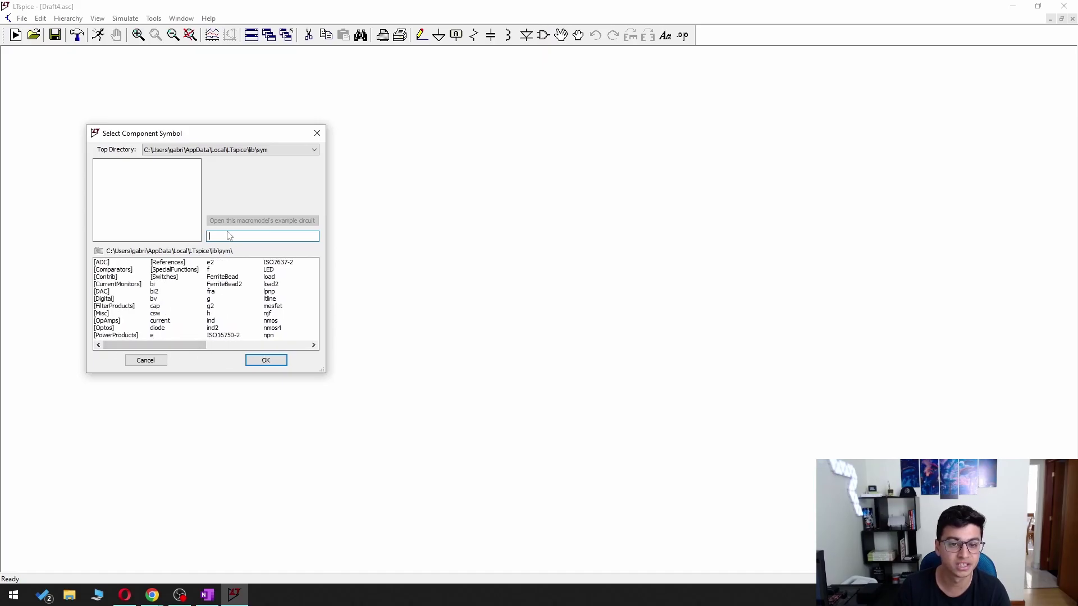
{"action": "type", "text": "vo"}
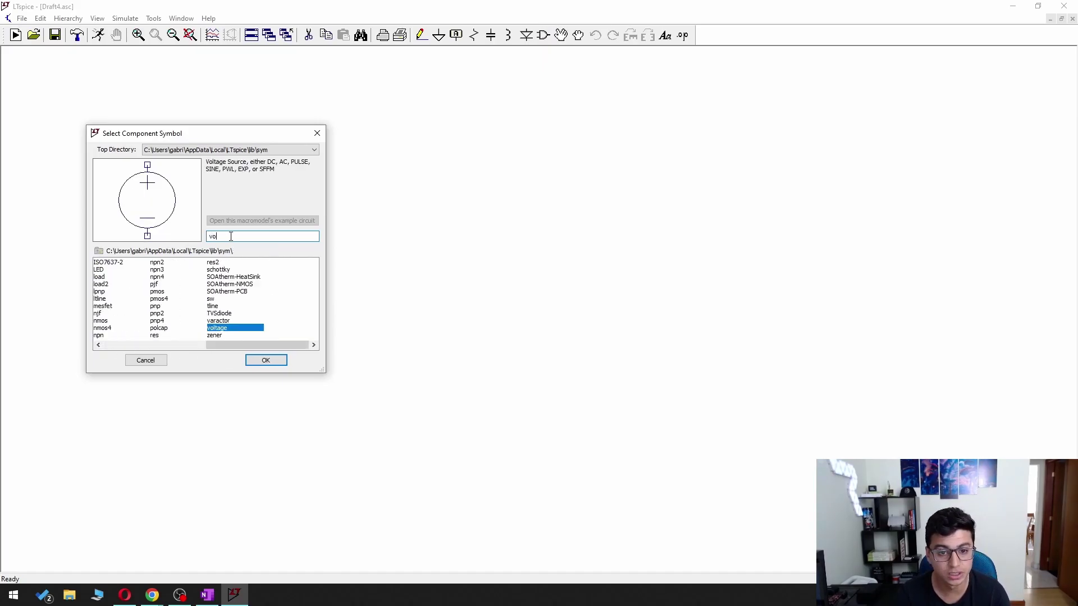
{"action": "type", "text": "ltage"}
{"action": "key", "text": "Return"}
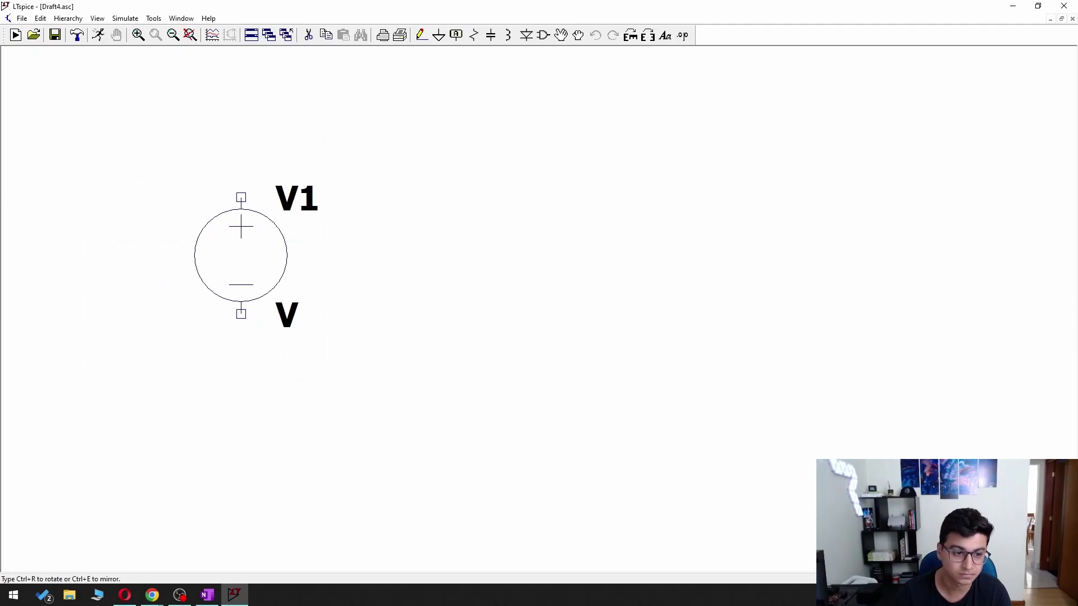
{"action": "left_click", "coordinate": [152, 299]}
{"action": "key", "text": "Escape"}
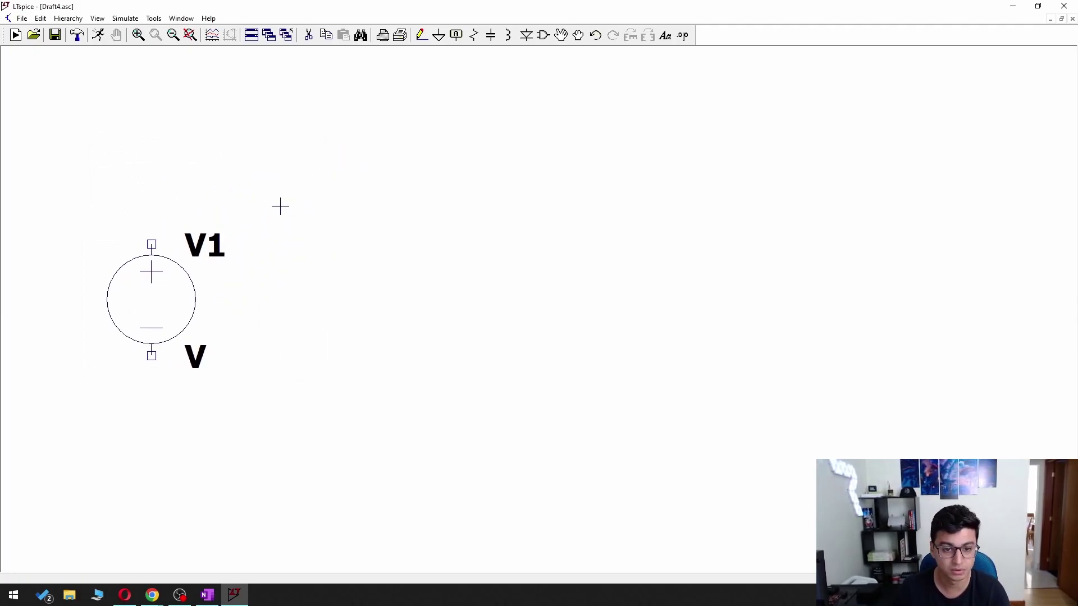
Place a horizontal resistor above and to the right of the voltage source, and a vertical resistor farther right at the source's height.
{"action": "key", "text": "r"}
{"action": "left_click", "coordinate": [363, 155]}
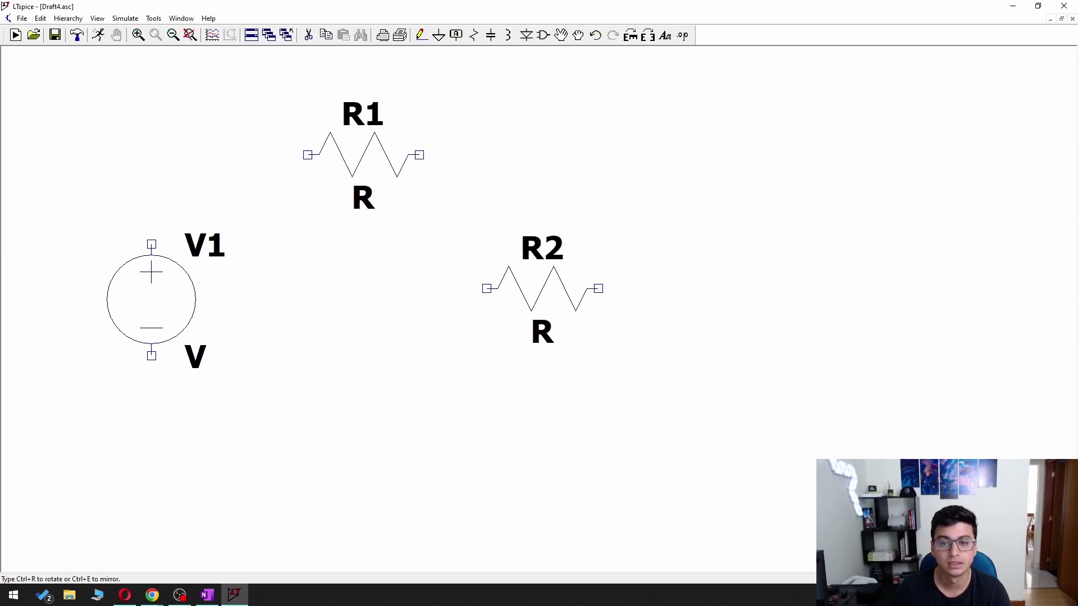
{"action": "key", "text": "ctrl+r"}
{"action": "left_click", "coordinate": [497, 278]}
{"action": "key", "text": "Escape"}
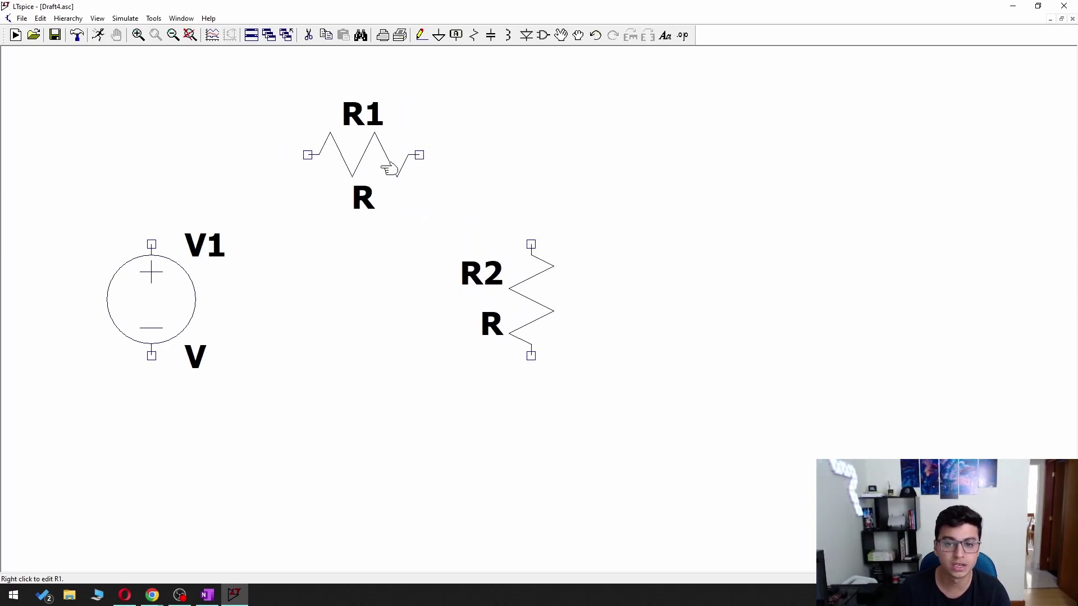
Set the resistance of both R1 and R2 to 1k.
{"action": "right_click", "coordinate": [363, 164]}
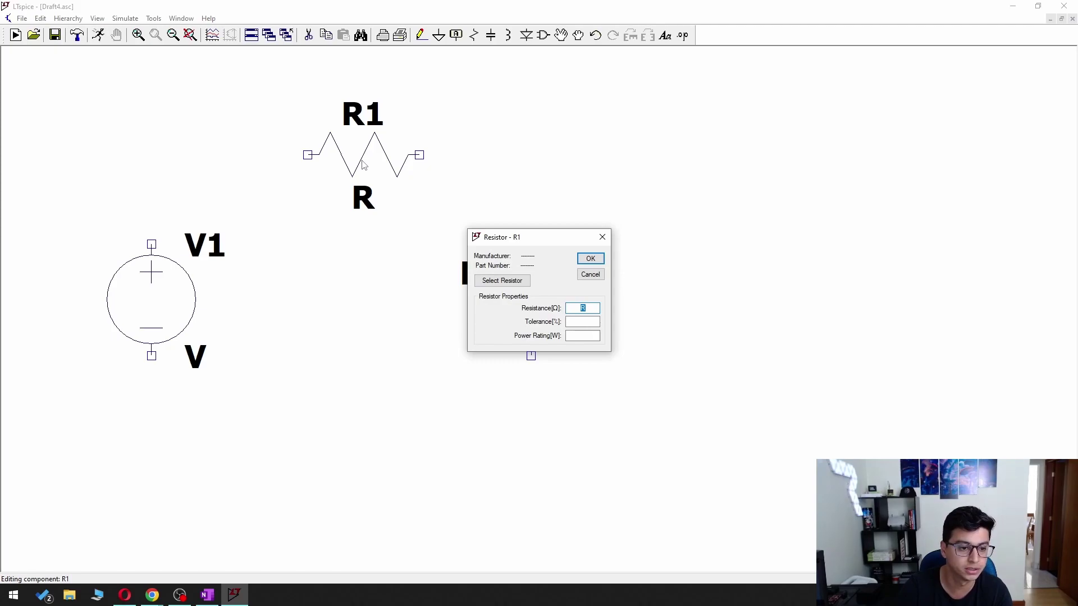
{"action": "type", "text": "1k"}
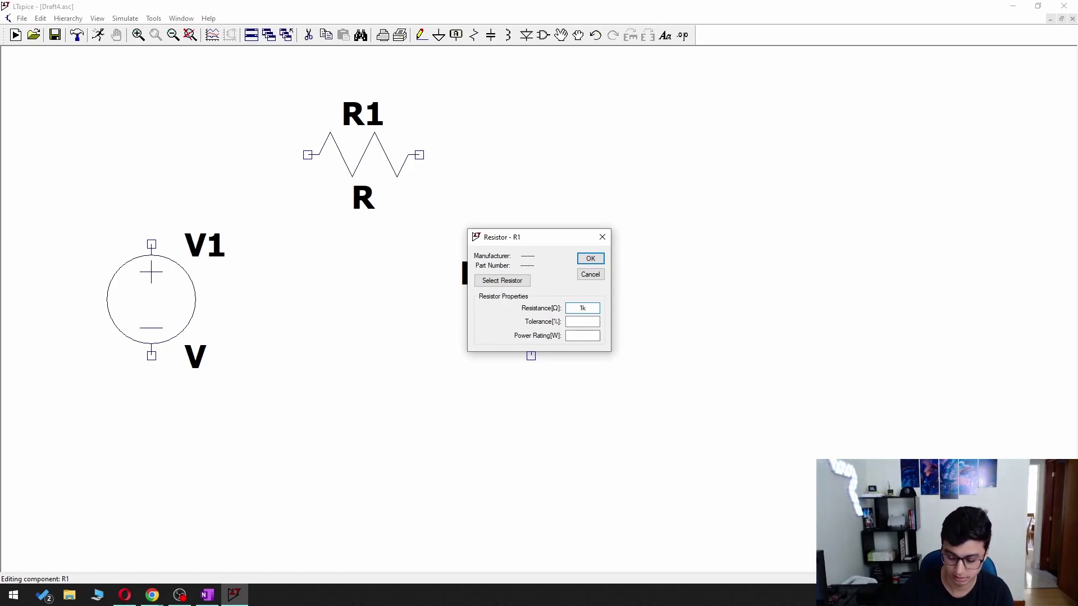
{"action": "key", "text": "Return"}
{"action": "right_click", "coordinate": [472, 327]}
{"action": "type", "text": "1k"}
{"action": "key", "text": "Return"}
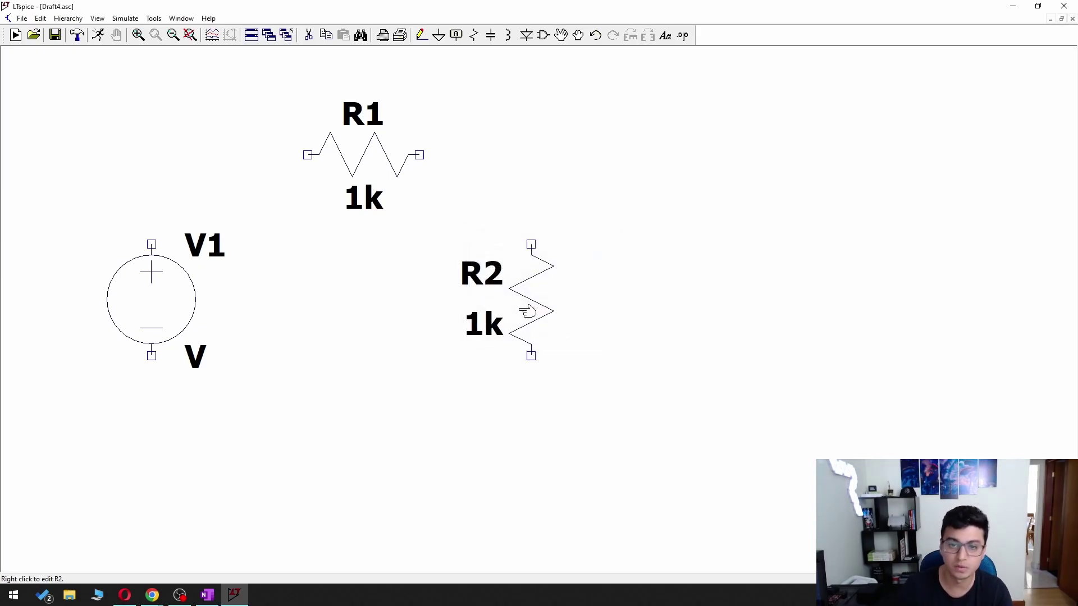